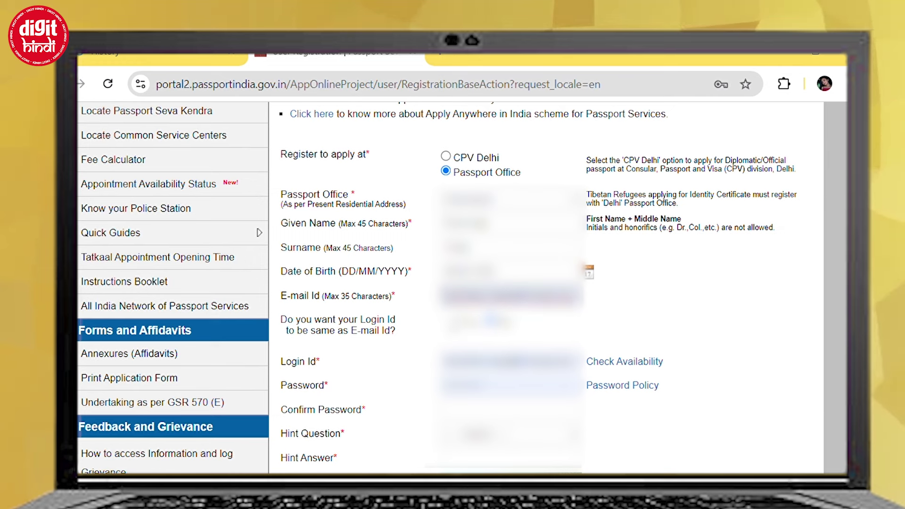
Fill in the login id, account password, its confirmation, hint answer and captcha on the registration form
click(457, 322)
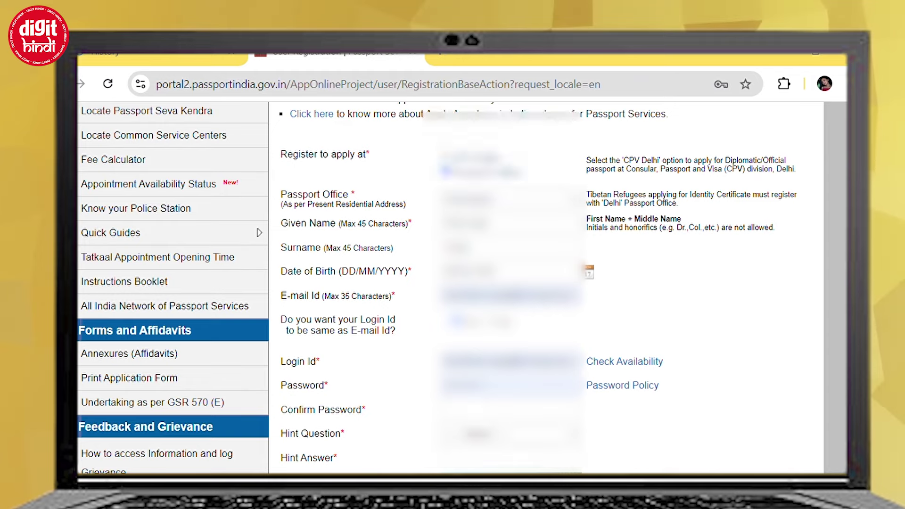
scroll(542, 283, down, 3)
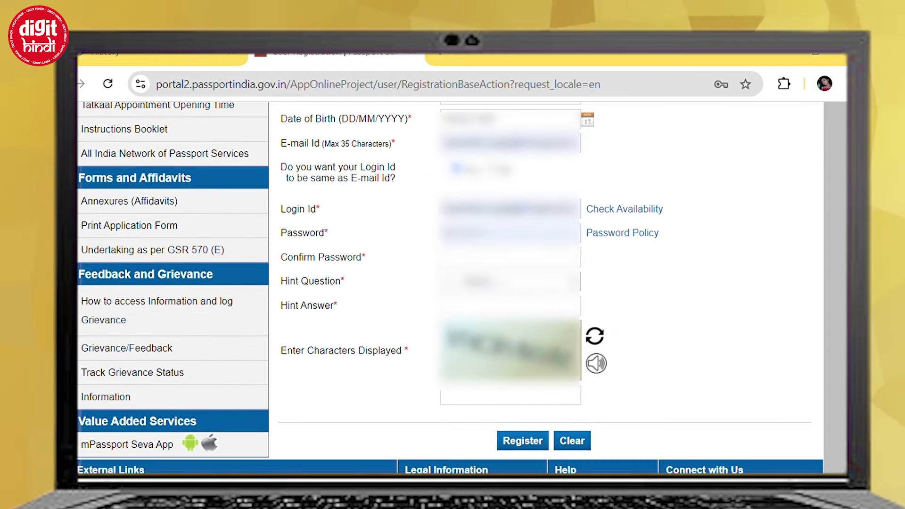
click(509, 230)
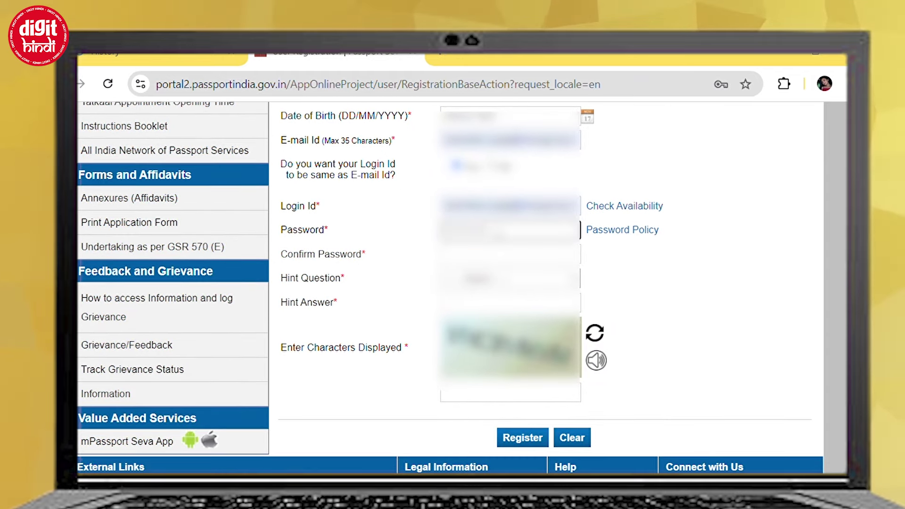
click(509, 254)
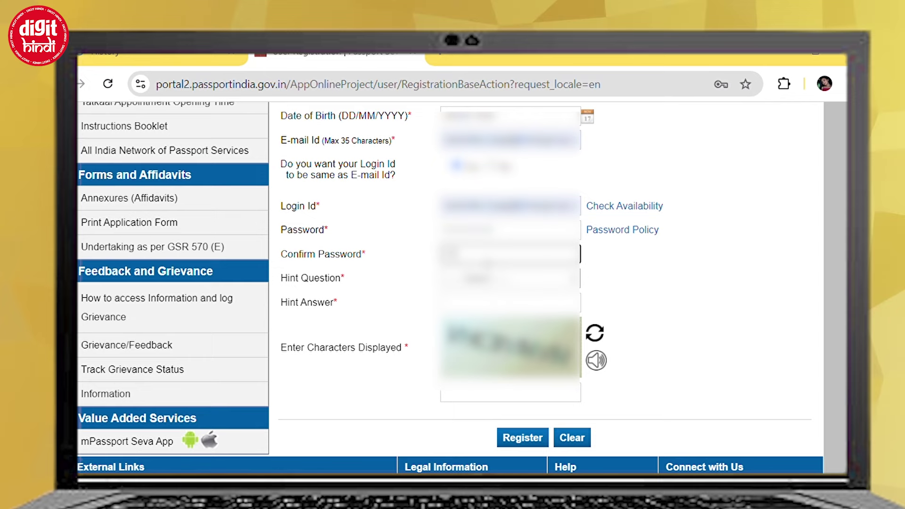
click(509, 303)
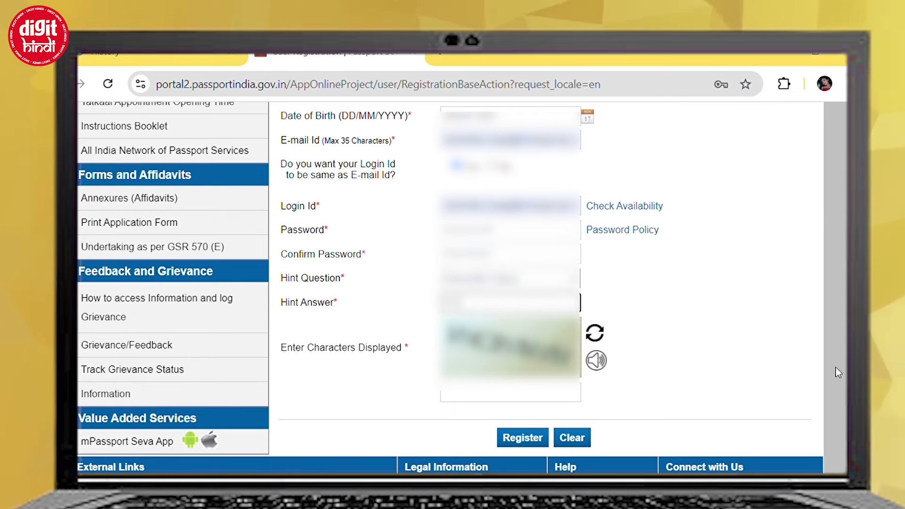
scroll(836, 372, down, 2)
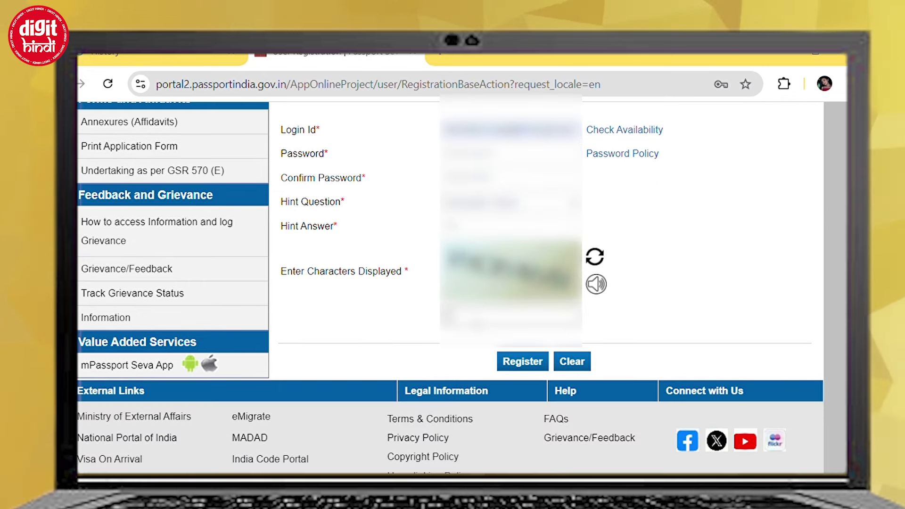
Submit the registration and activate the account through the e-mailed activation link
click(524, 362)
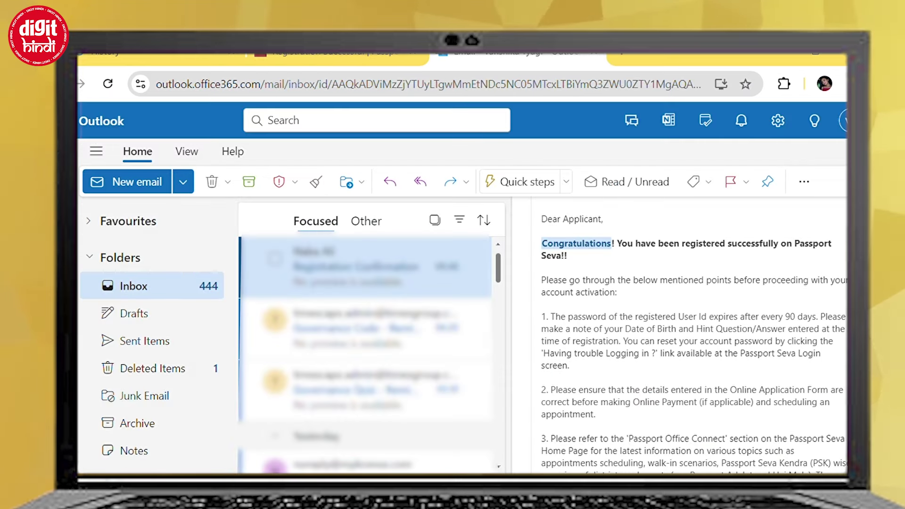
scroll(693, 335, down, 6)
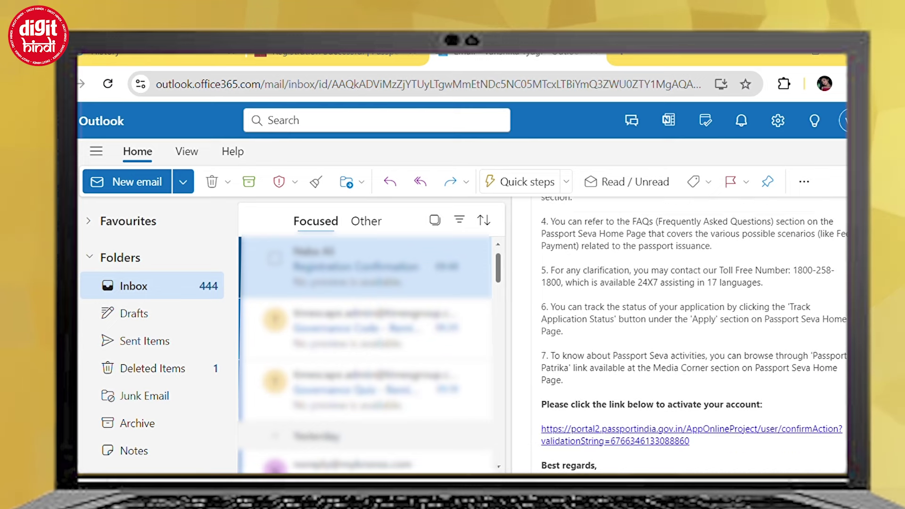
click(613, 434)
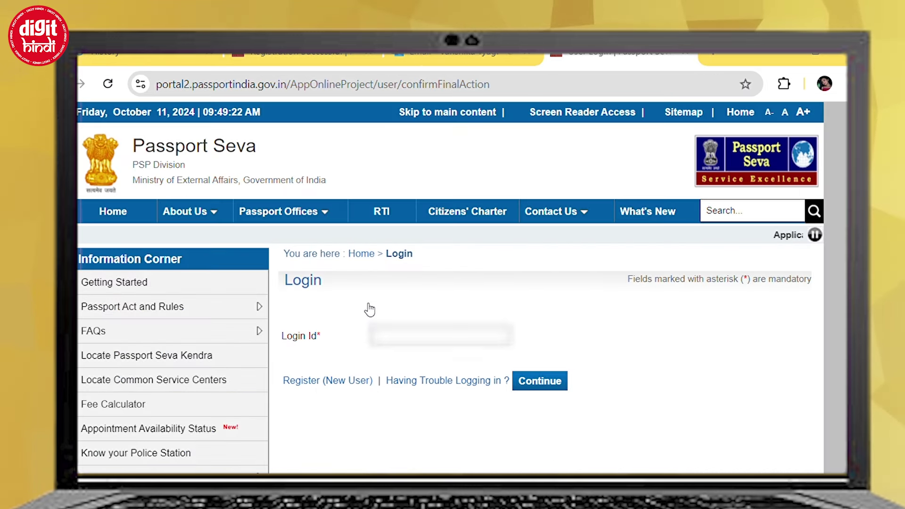
Log in with the new login id, the account password and the captcha characters
click(542, 394)
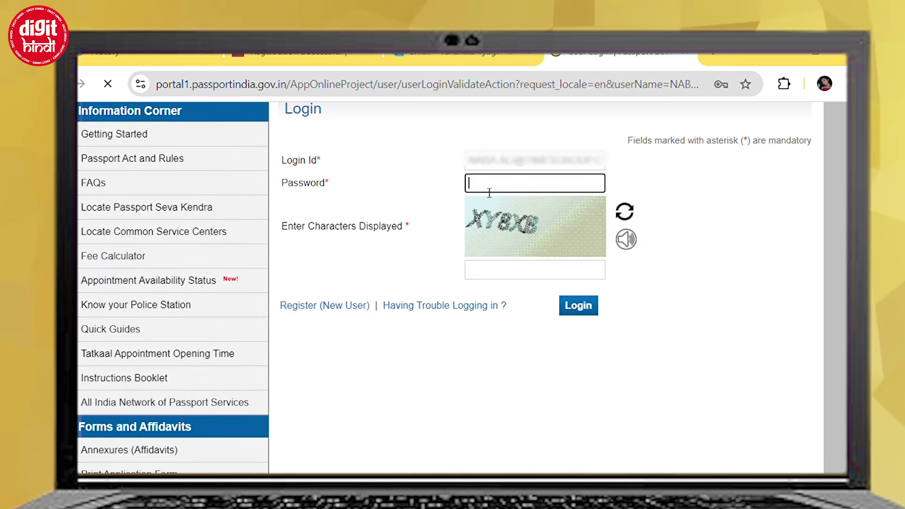
text(••••••••)
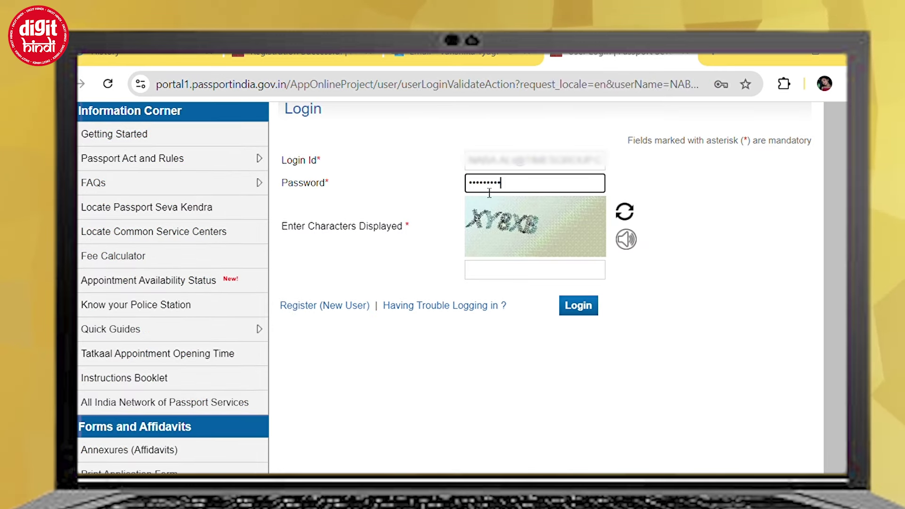
click(498, 278)
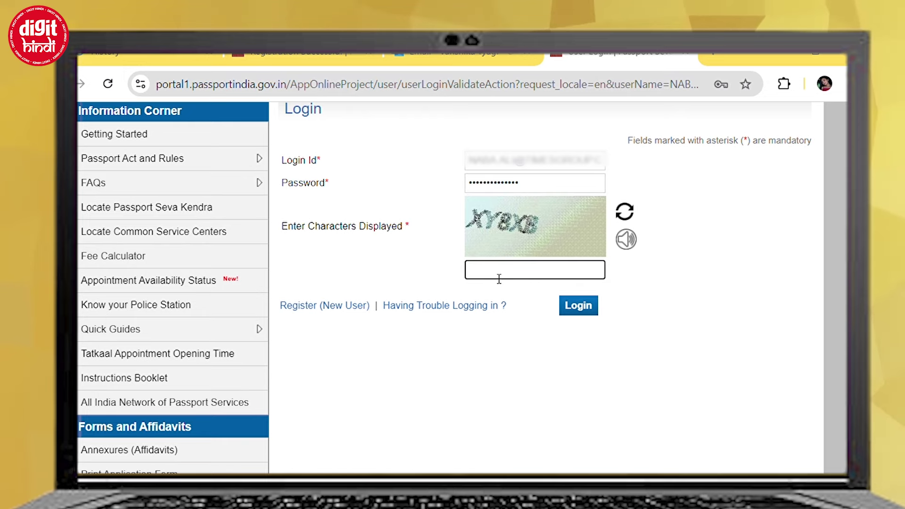
text(XY8X8)
click(593, 305)
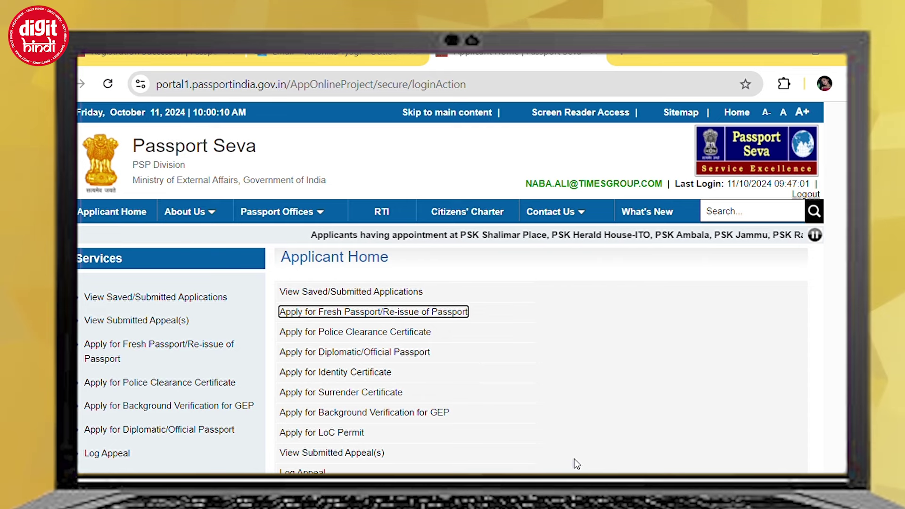
Choose 'Apply for Fresh Passport/Re-issue of Passport' and open the application form
click(376, 313)
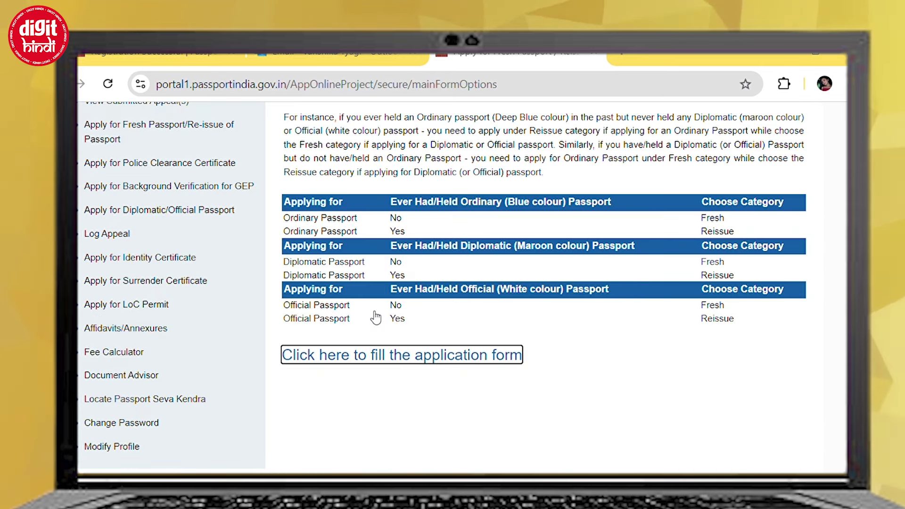
click(390, 363)
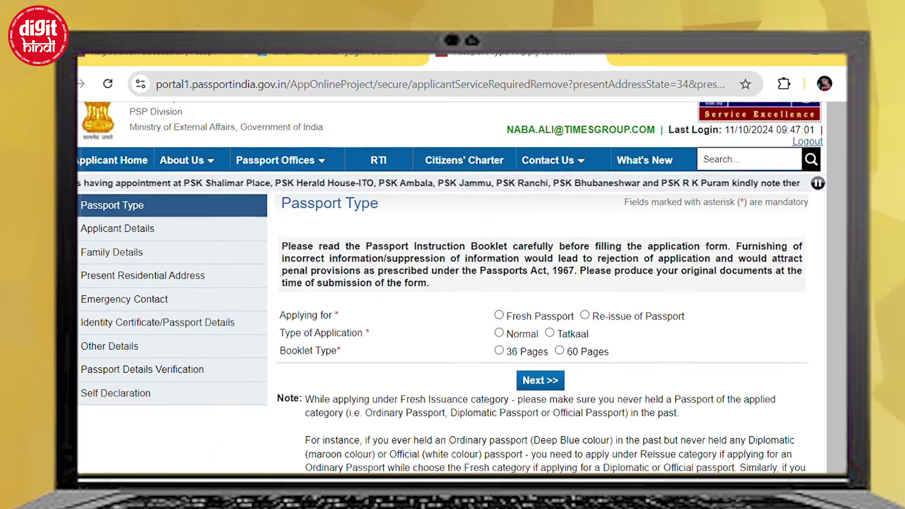
Select Fresh Passport, Normal scheme and a 36-page booklet, then continue to Applicant Details
scroll(412, 262, down, 2)
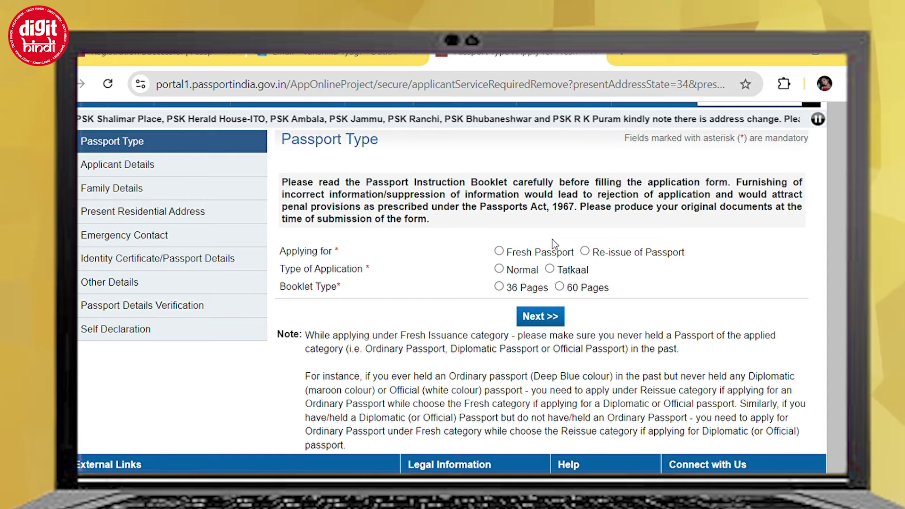
click(499, 253)
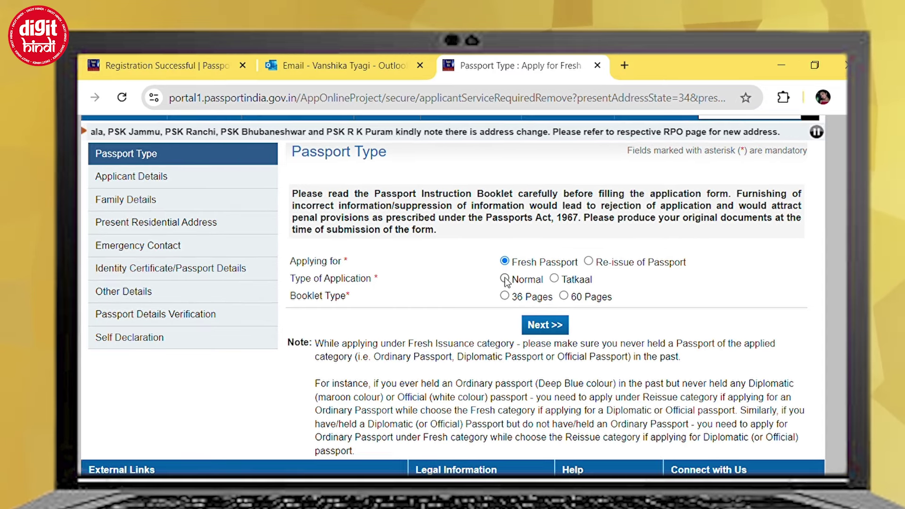
click(505, 279)
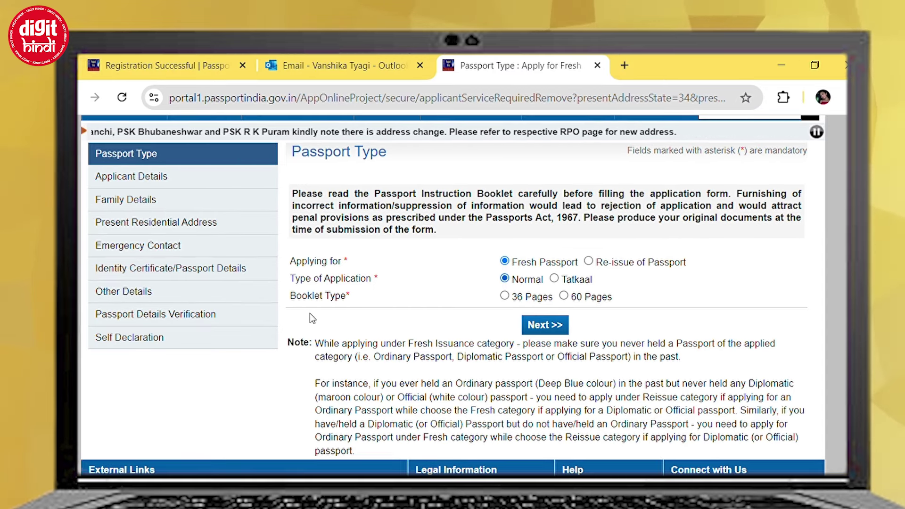
click(504, 296)
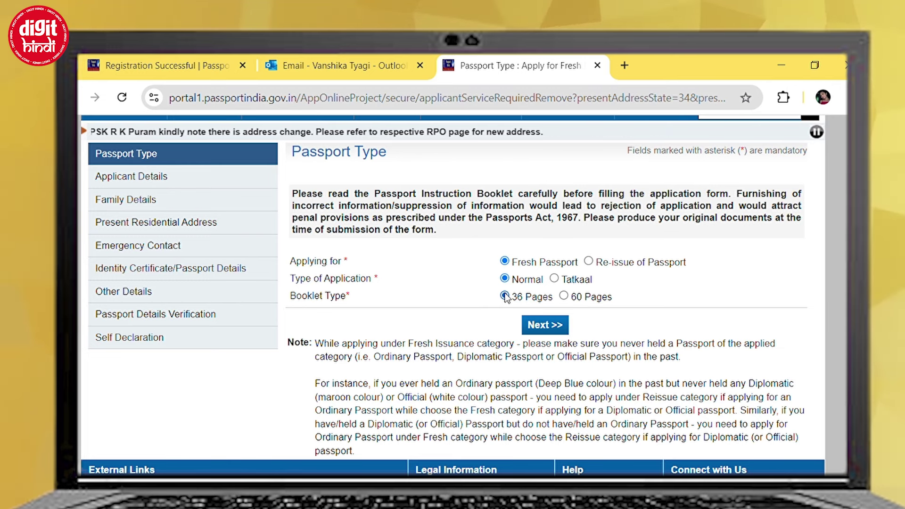
click(546, 325)
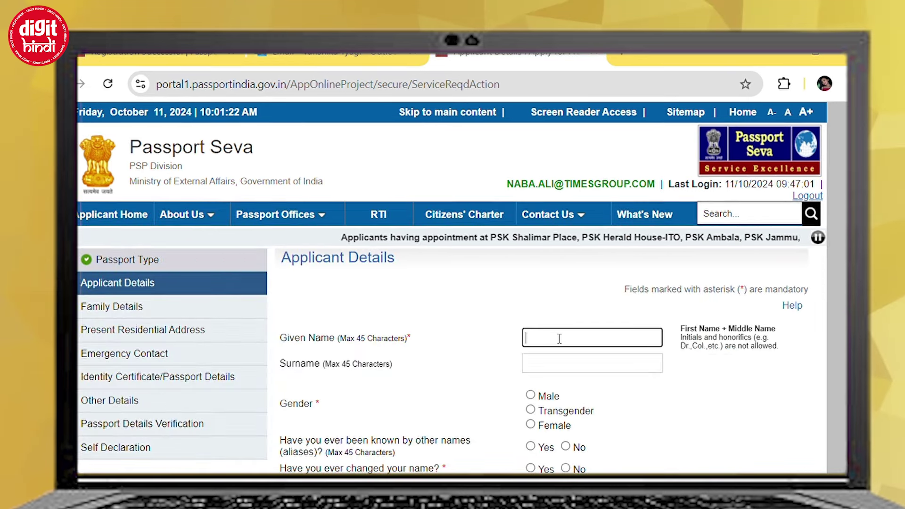
Enter the applicant's given name and surname
click(566, 365)
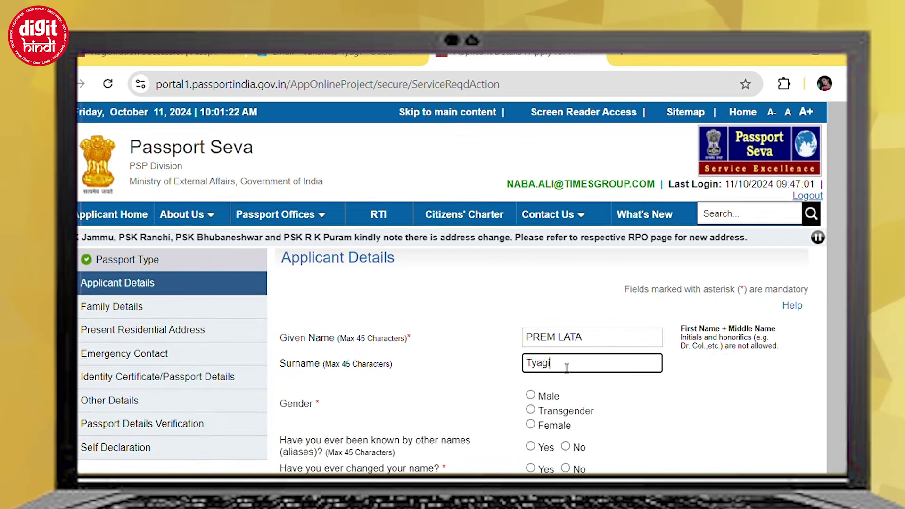
click(530, 424)
scroll(571, 244, down, 4)
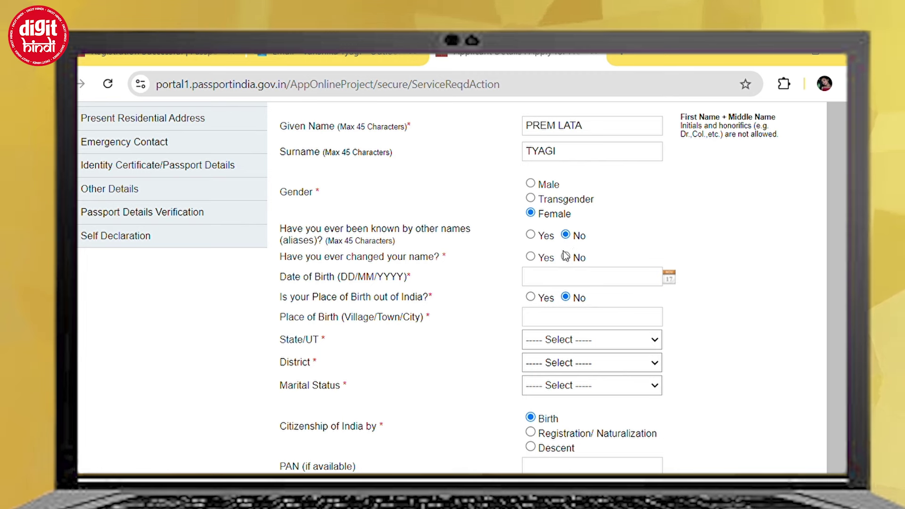
click(569, 285)
key(Tab)
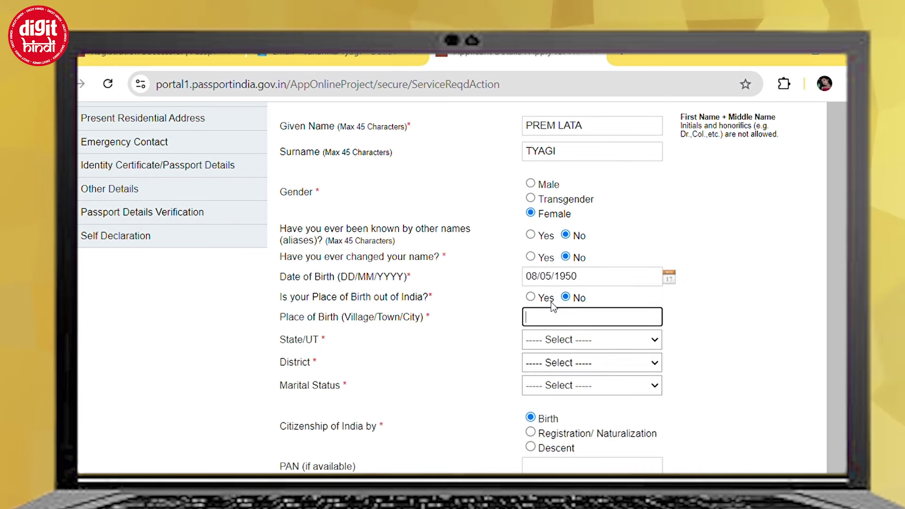
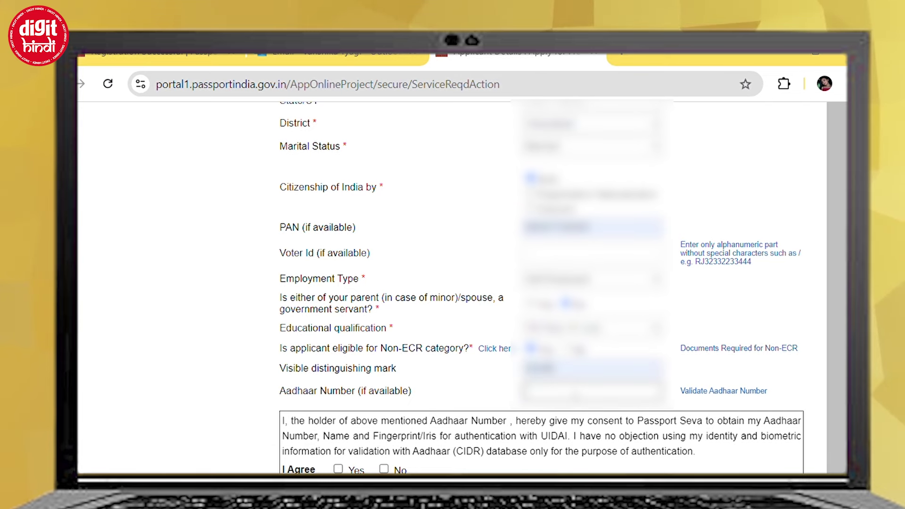
Enter the applicant's Aadhaar number, give consent, and save the applicant details
key(ctrl+v)
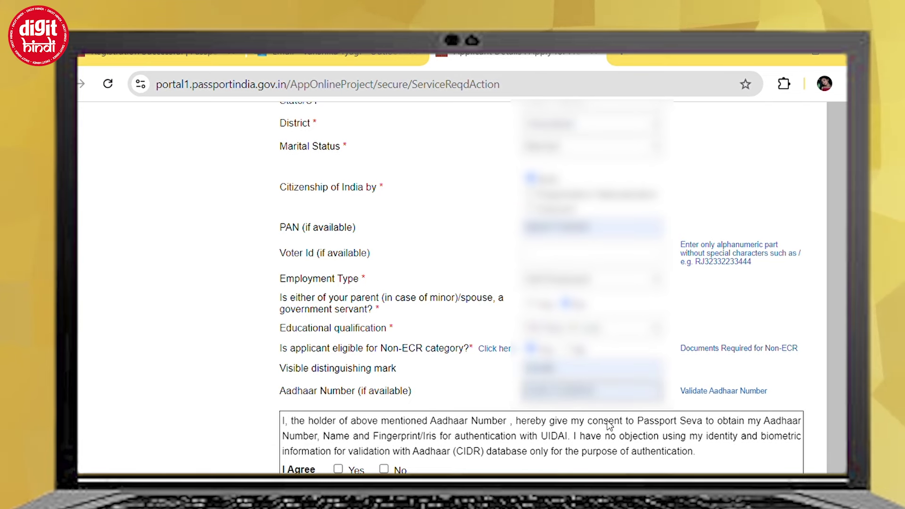
scroll(843, 283, down, 3)
click(337, 311)
click(493, 351)
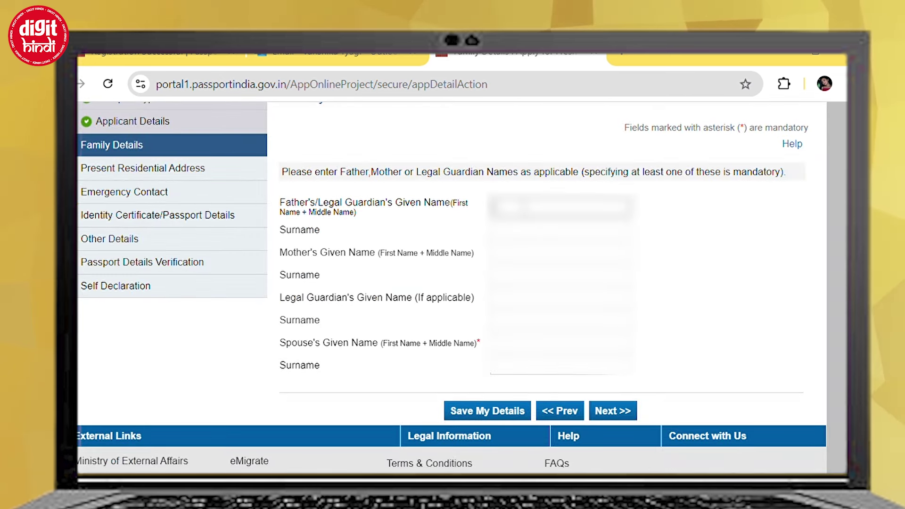
Enter the father's and mother's names in Family Details
click(558, 242)
text(Tyagi)
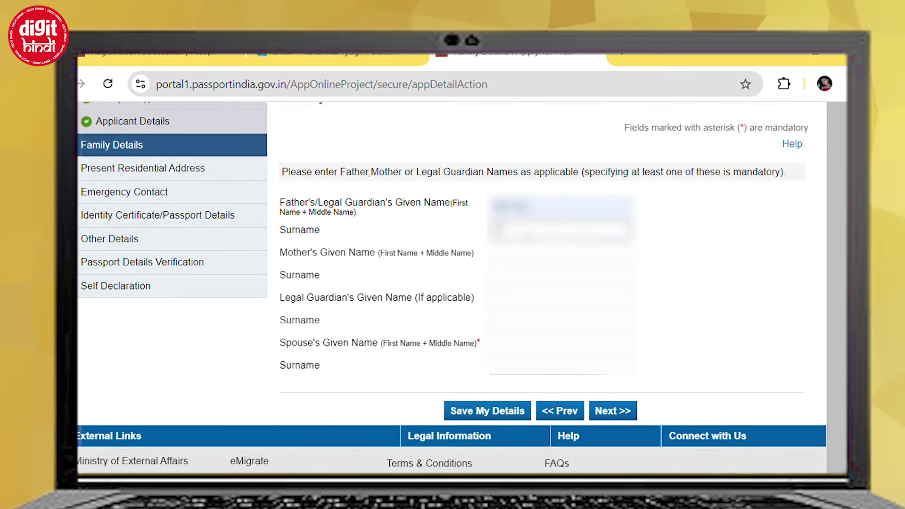
click(559, 252)
click(522, 281)
text(Tyagi)
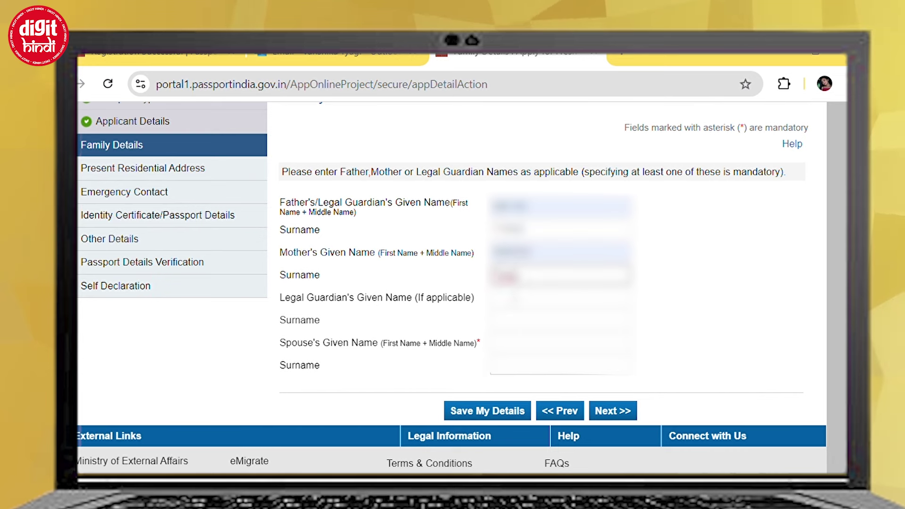
Set the legal guardian's name and surname to NA and enter the spouse's name
click(515, 298)
text(NA)
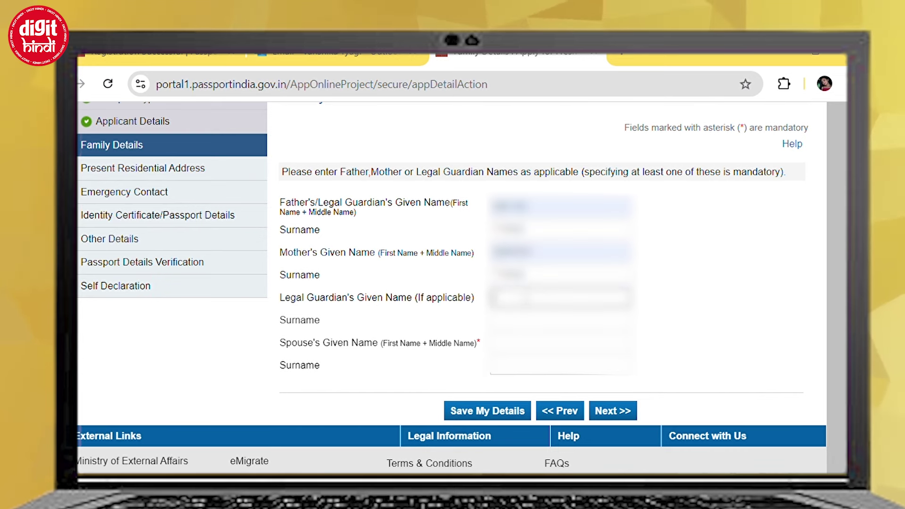
click(561, 320)
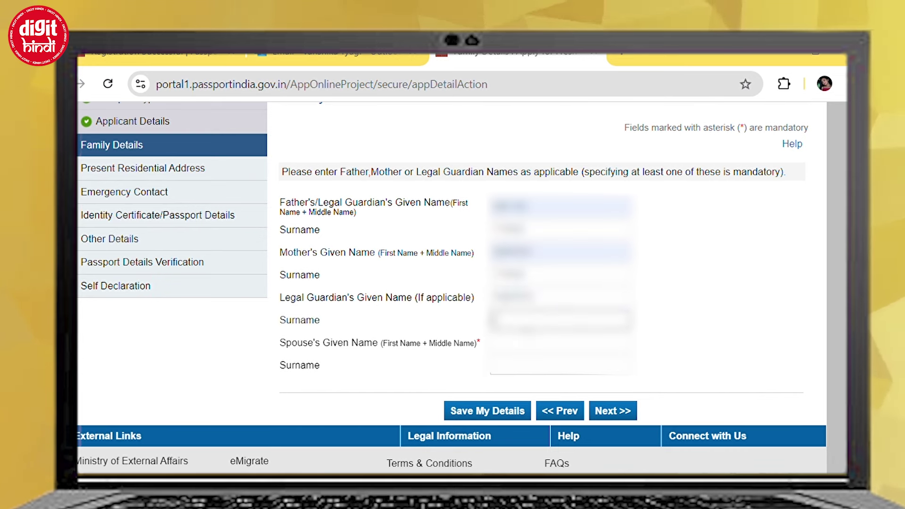
text(NA)
click(512, 351)
text(Spouse)
click(525, 372)
text(Tyagi)
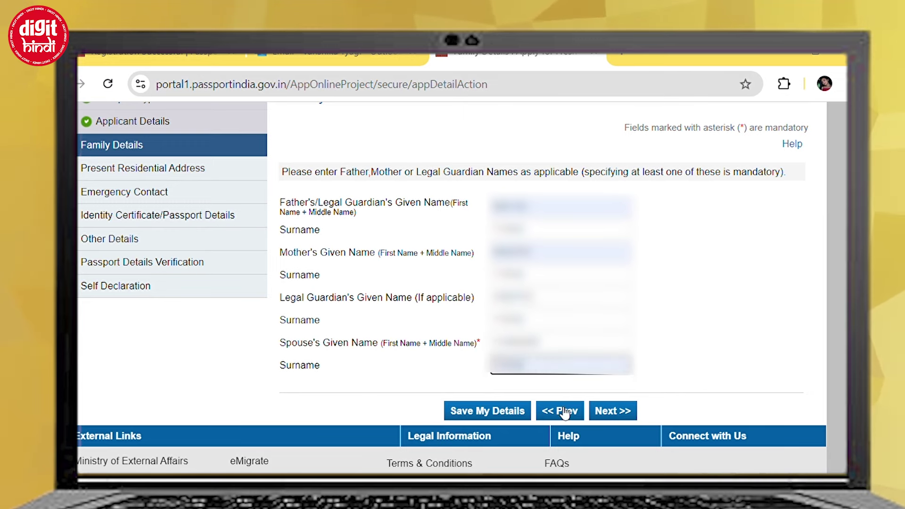
click(621, 415)
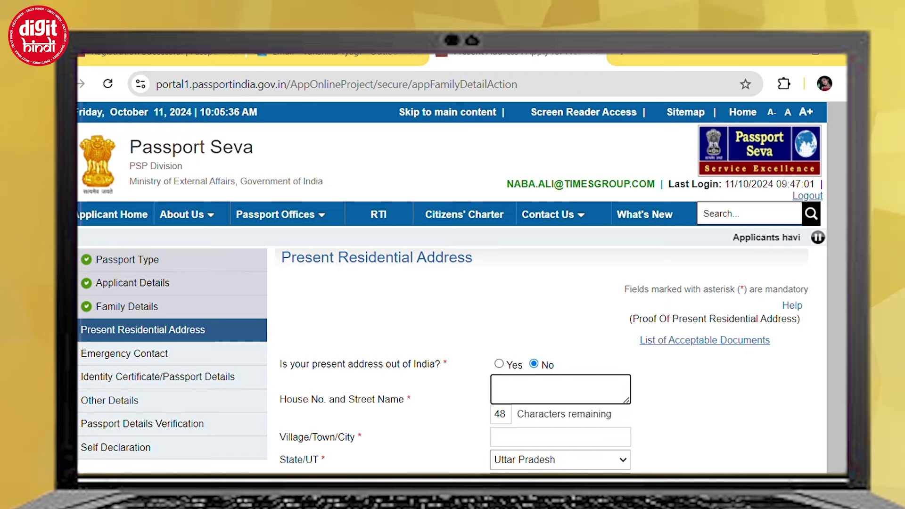
Complete the present address, marking a permanent address as available and same as present
scroll(452, 288, down, 2)
scroll(452, 288, down, 2)
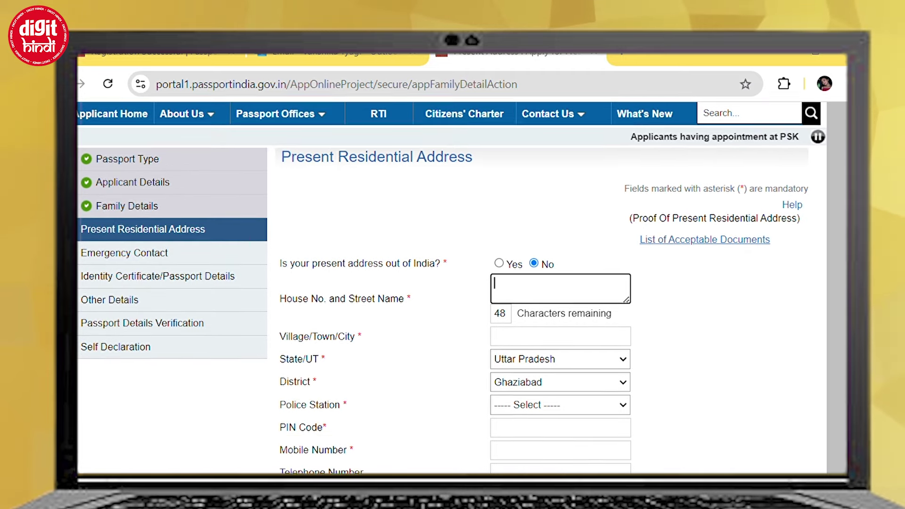
scroll(452, 287, down, 1)
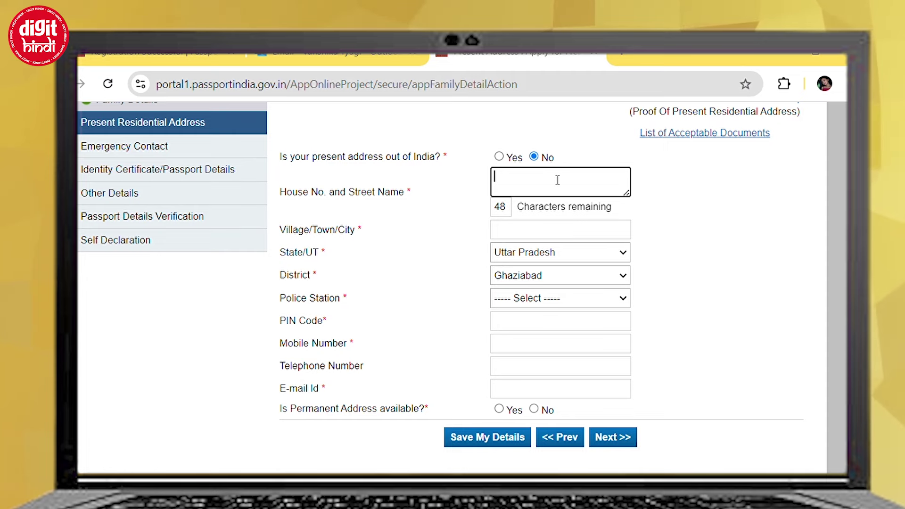
scroll(541, 173, up, 2)
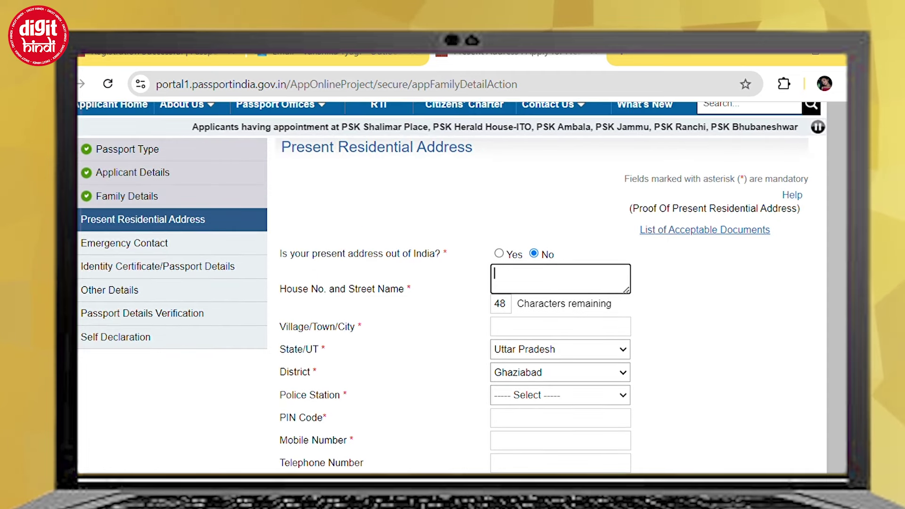
scroll(541, 173, down, 3)
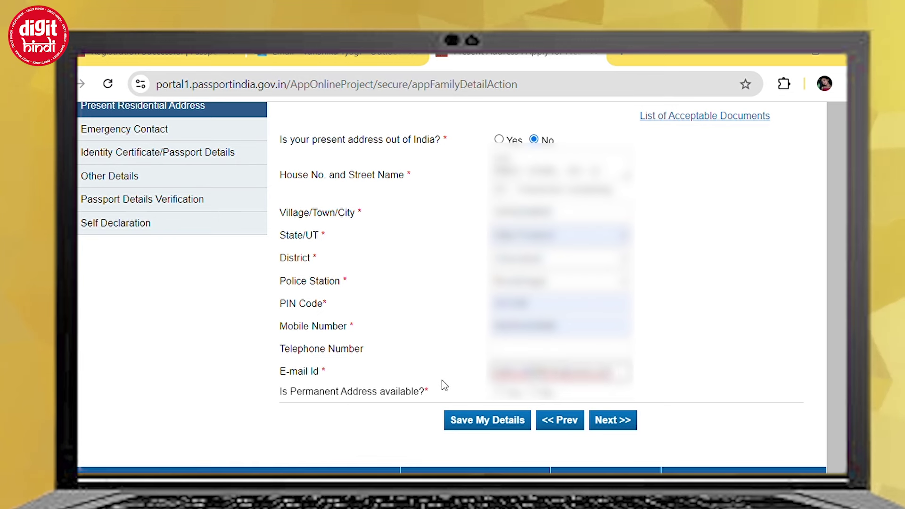
click(499, 398)
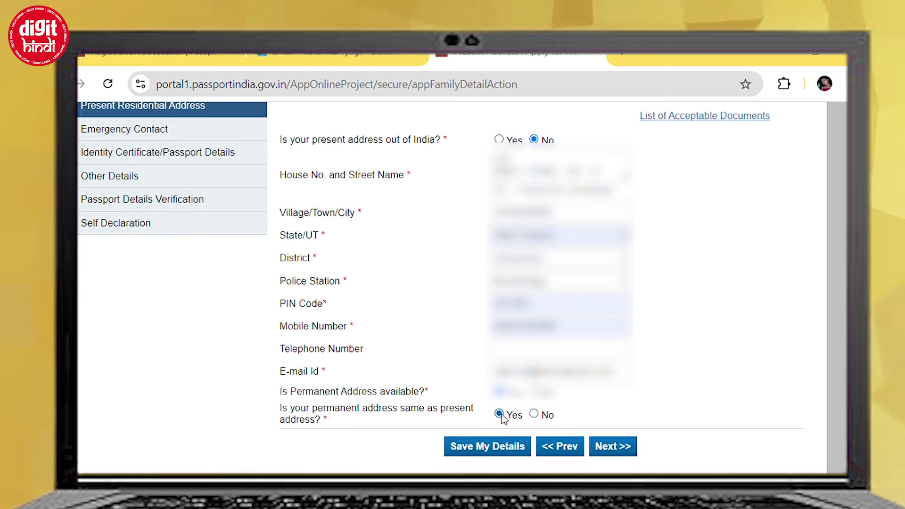
click(613, 453)
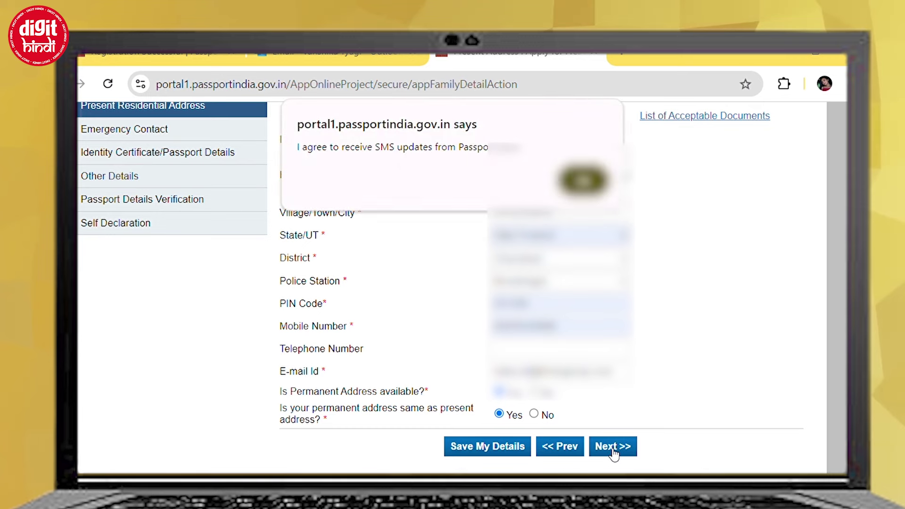
Accept the SMS notice and enter the emergency contact's name, address, mobile and e-mail
click(583, 181)
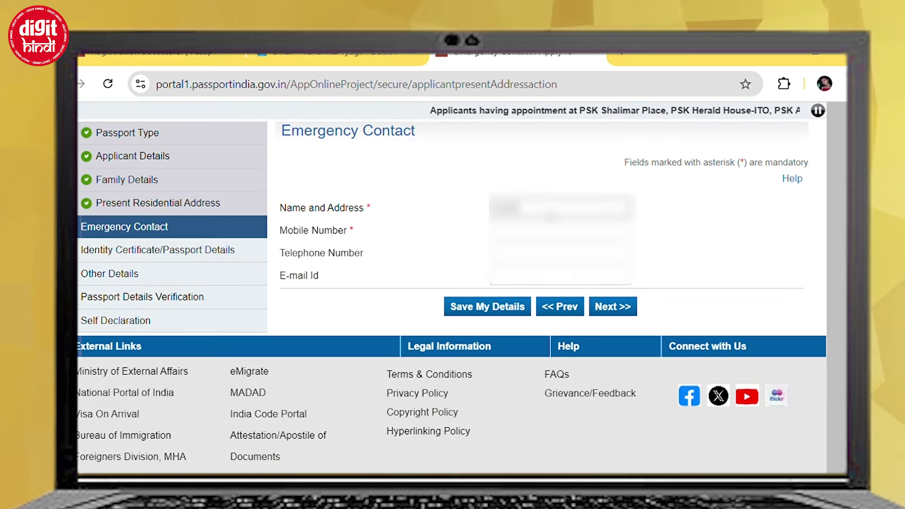
key(ctrl+v)
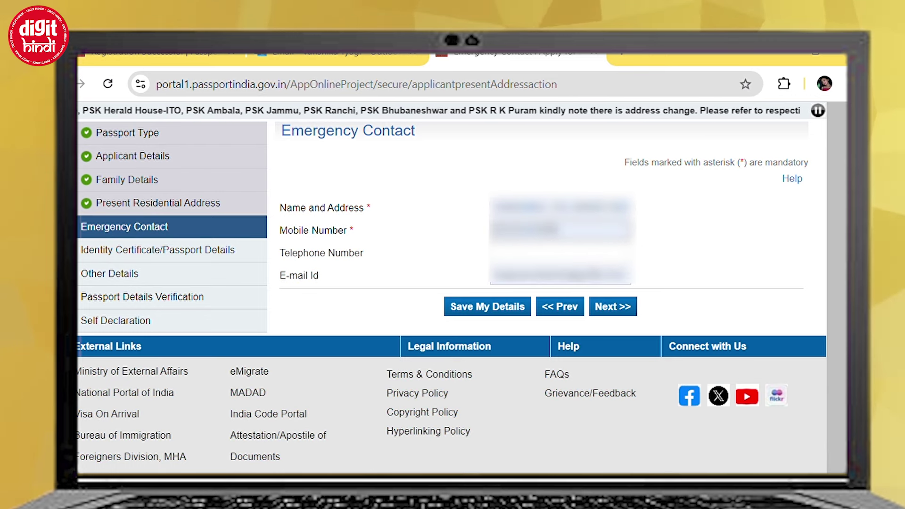
click(571, 286)
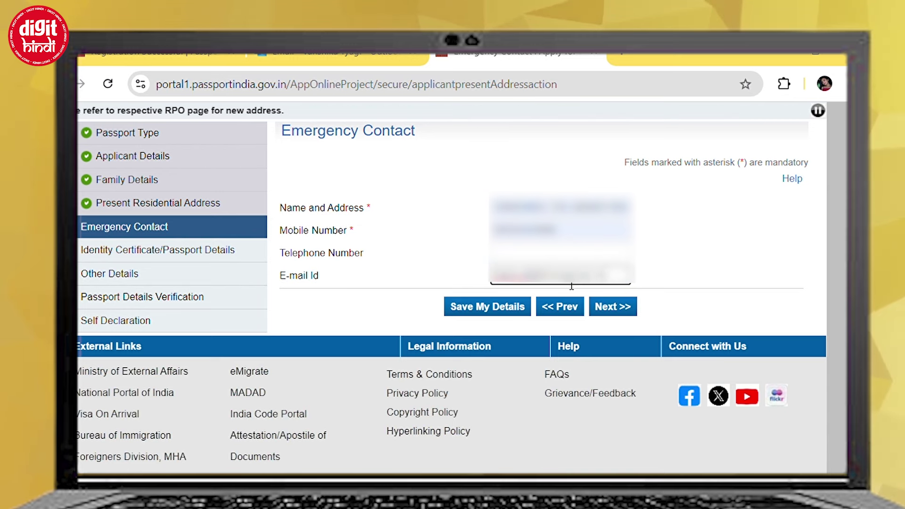
click(607, 307)
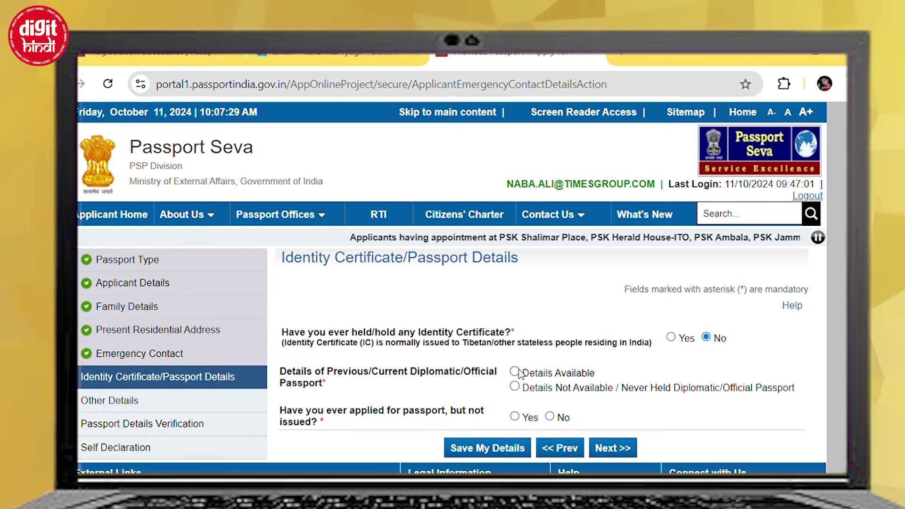
Answer No to holding a diplomatic passport and to applied-but-not-issued, then review the verification preview
click(515, 386)
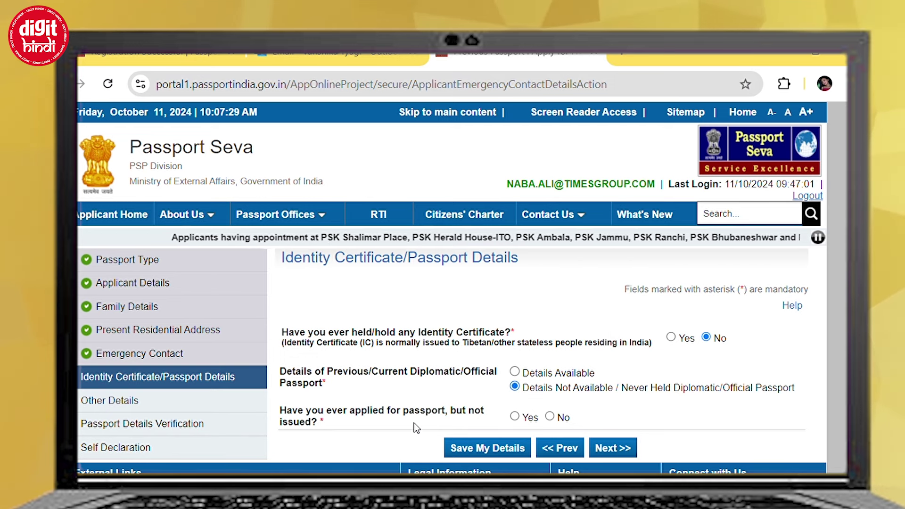
click(549, 417)
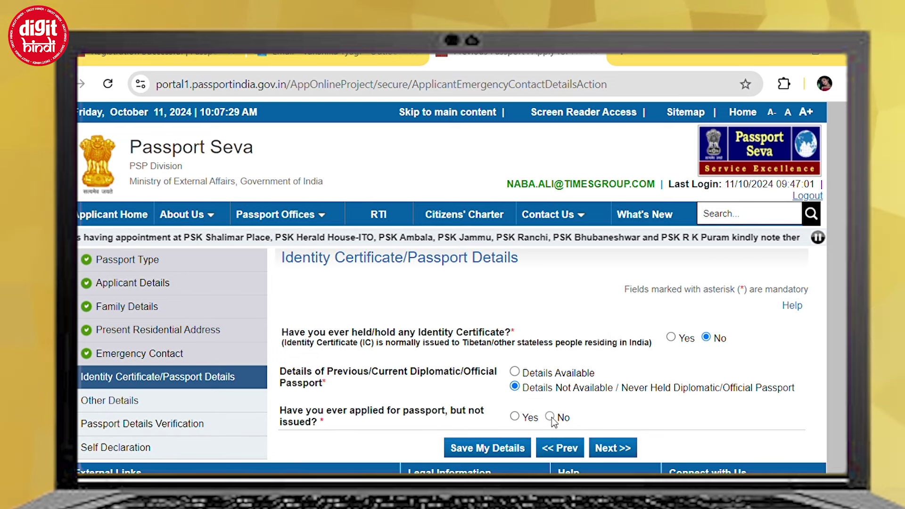
click(613, 451)
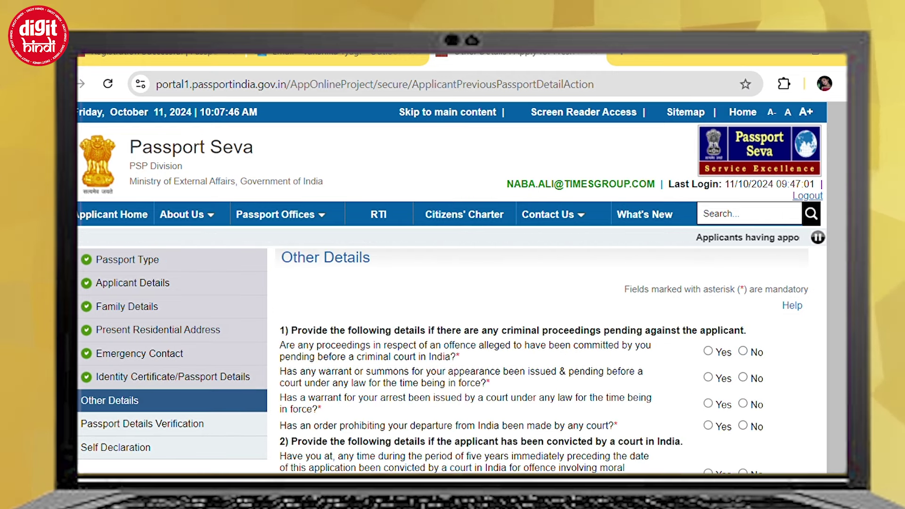
scroll(452, 288, down, 3)
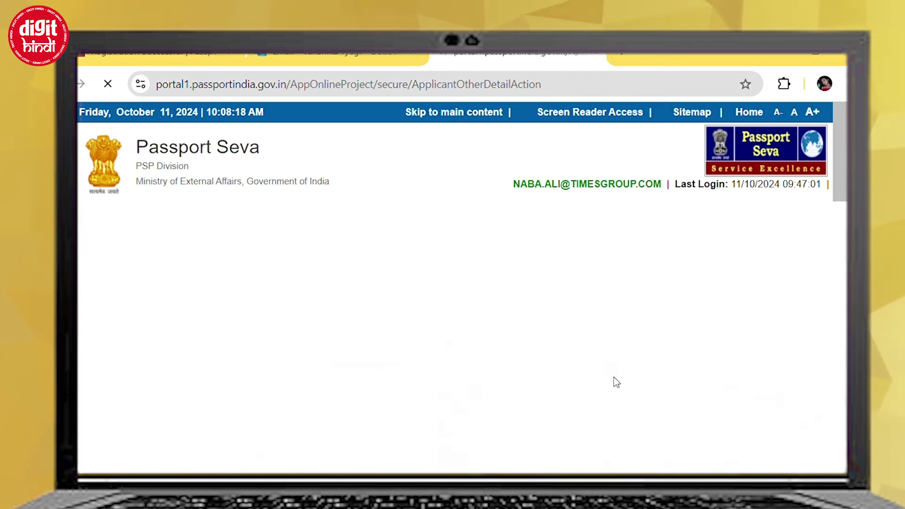
scroll(452, 283, down, 4)
scroll(518, 309, down, 10)
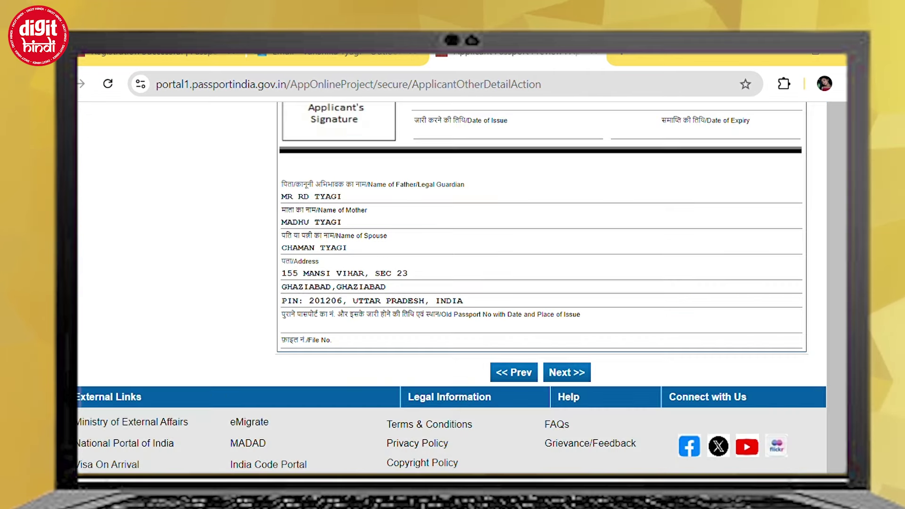
Choose PAN Card as proof of birth and Aadhaar Card as address proof
click(569, 309)
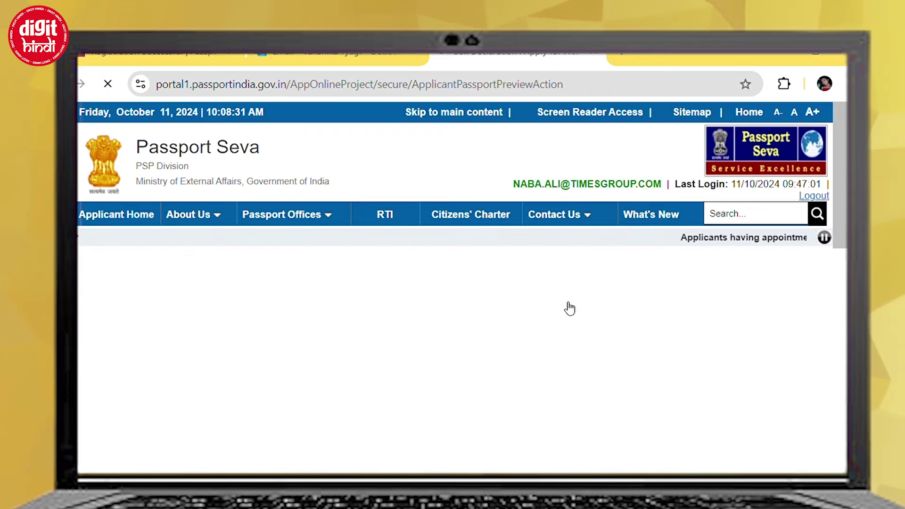
scroll(569, 309, down, 1)
scroll(452, 287, down, 2)
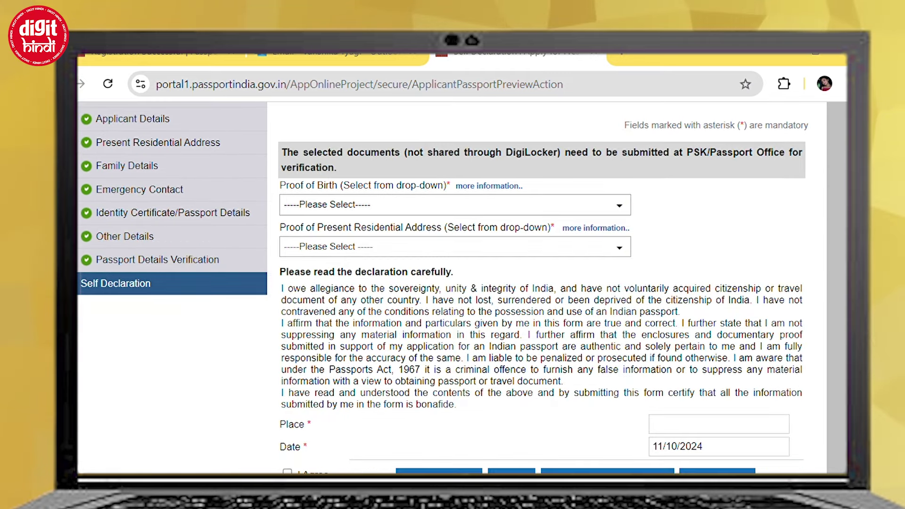
click(620, 207)
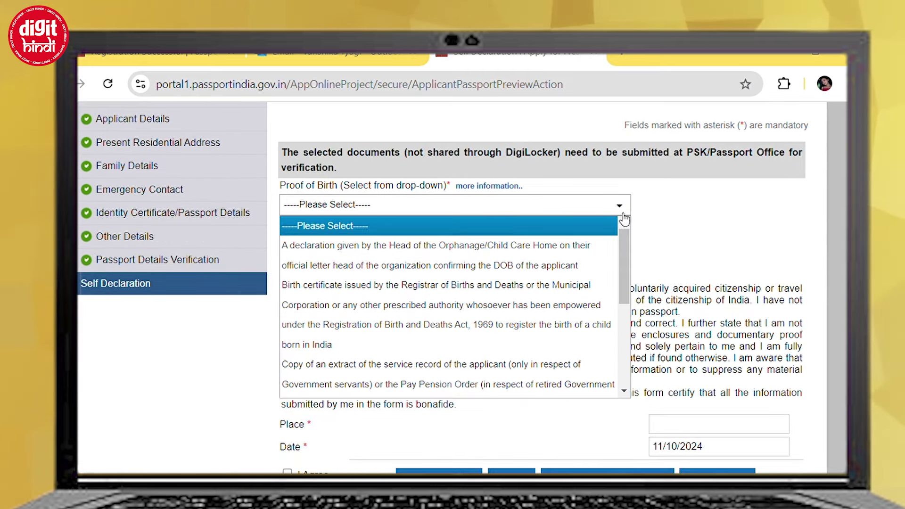
drag(627, 249, 621, 332)
click(431, 308)
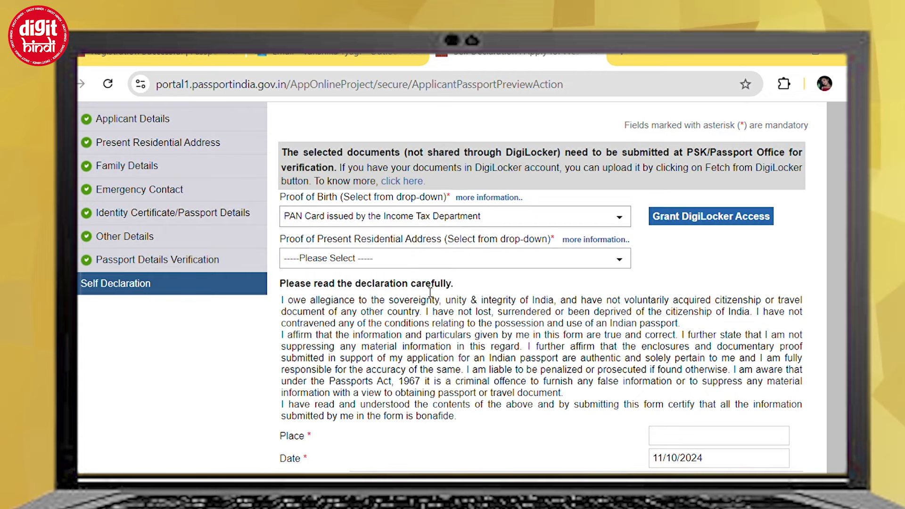
click(620, 260)
click(486, 301)
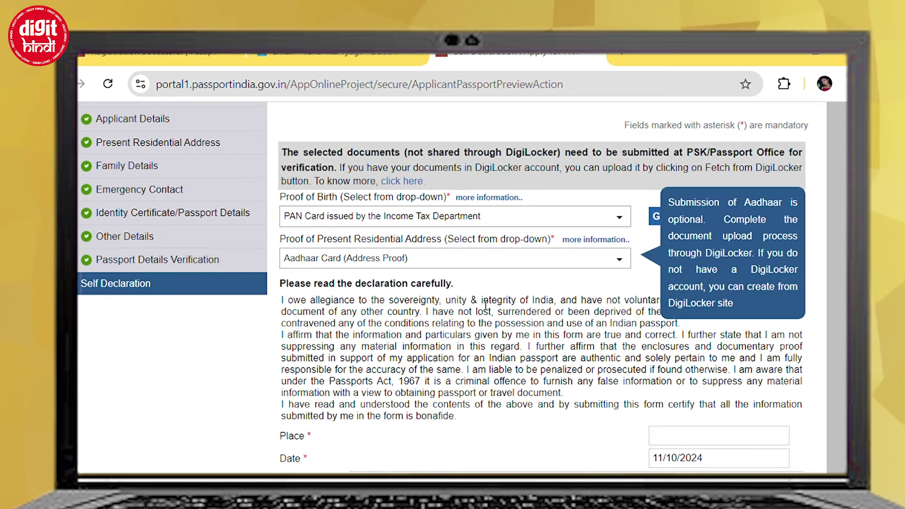
Enter New Delhi as the declaration place and agree to the self declaration
scroll(442, 288, down, 3)
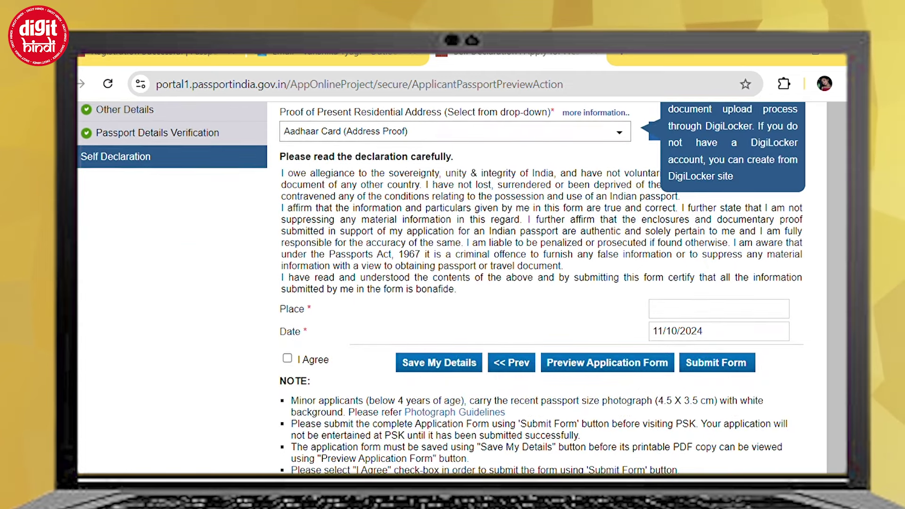
click(716, 306)
text(New Delhi)
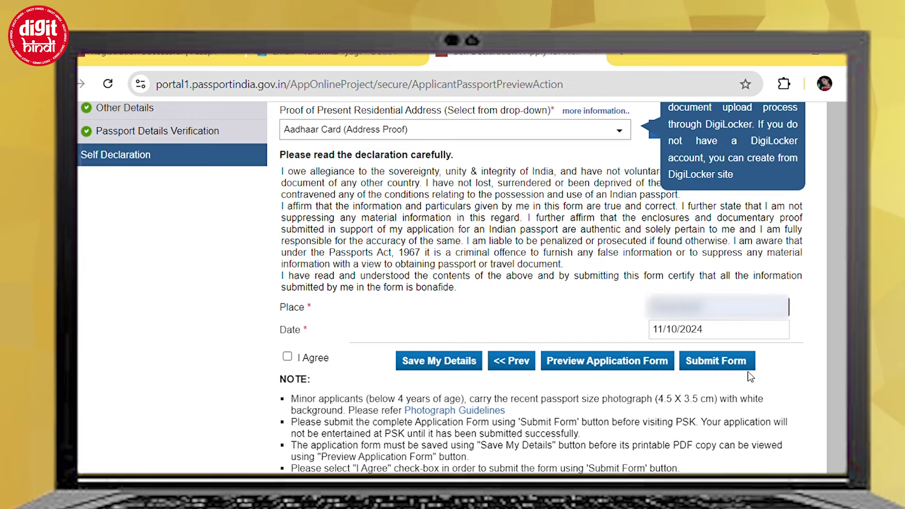
double_click(717, 329)
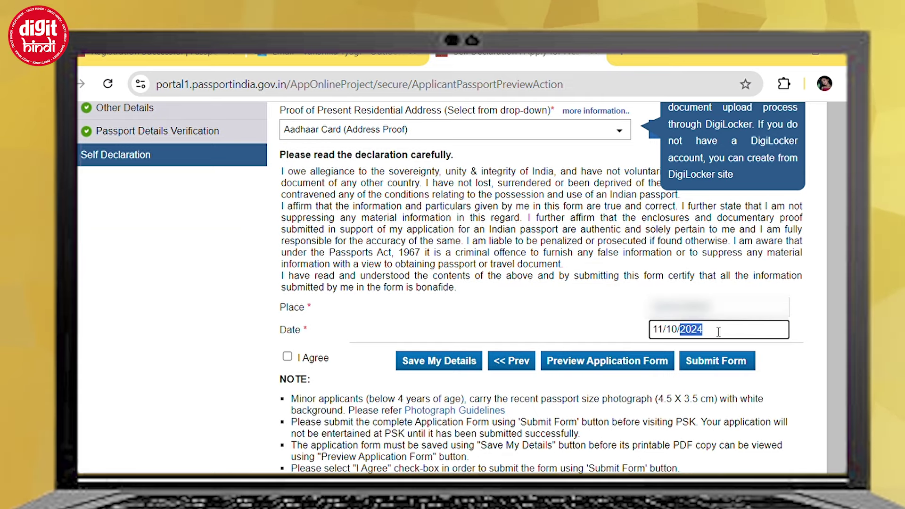
click(711, 335)
click(287, 357)
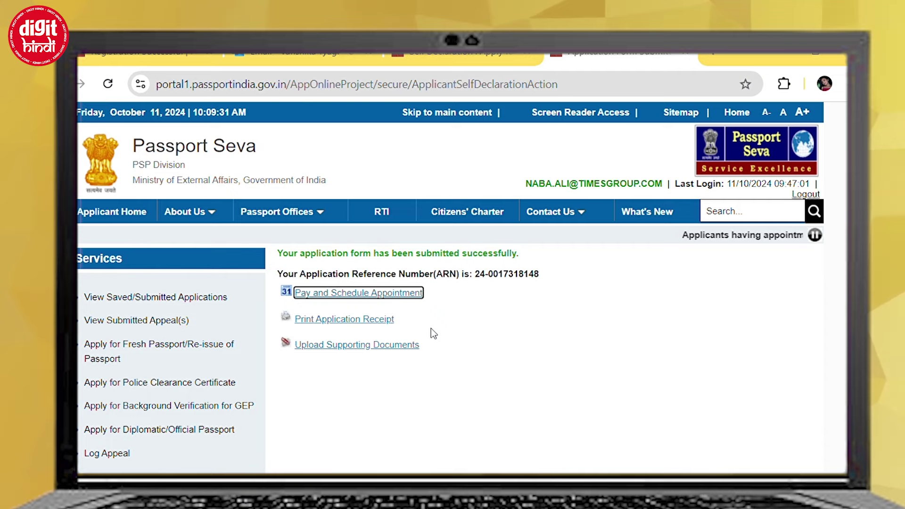
Choose online payment as the payment mode for the appointment
click(354, 294)
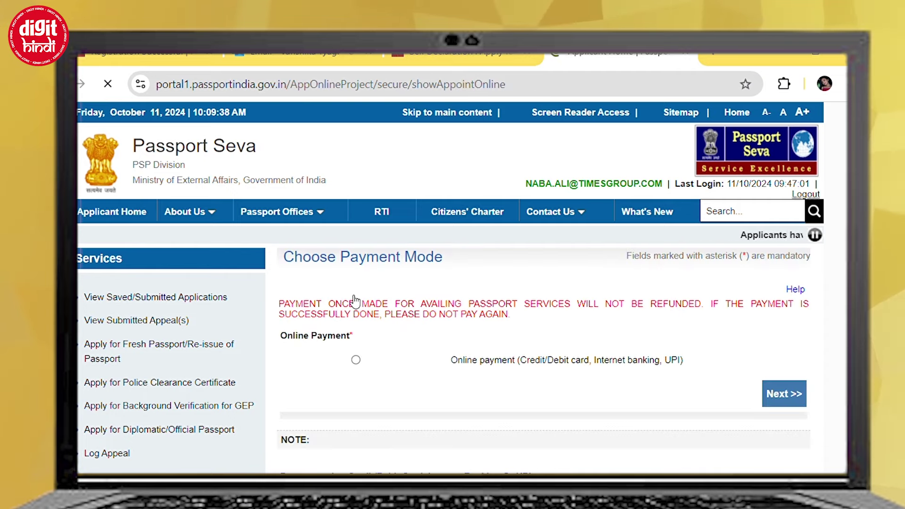
click(356, 360)
scroll(566, 330, down, 4)
click(782, 227)
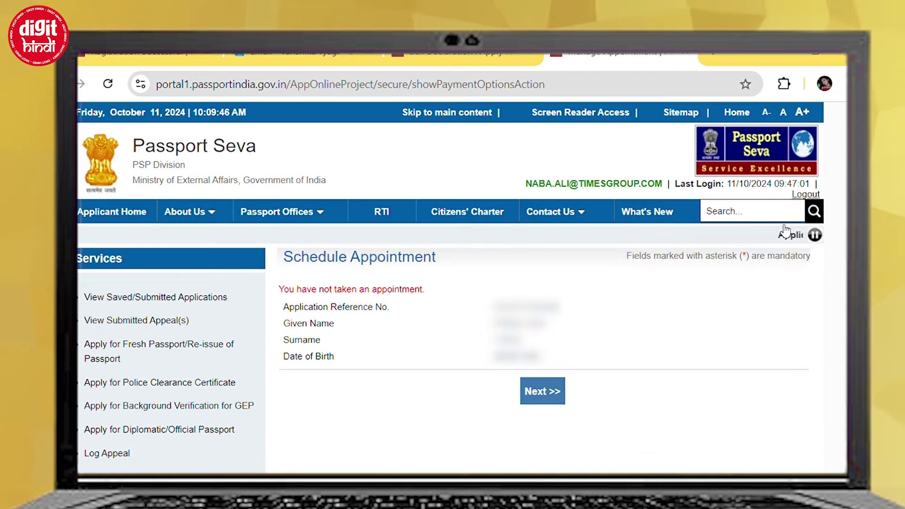
Select PSK Ghaziabad as the location and 13/11/2024 as the appointment date
click(556, 395)
scroll(557, 398, down, 4)
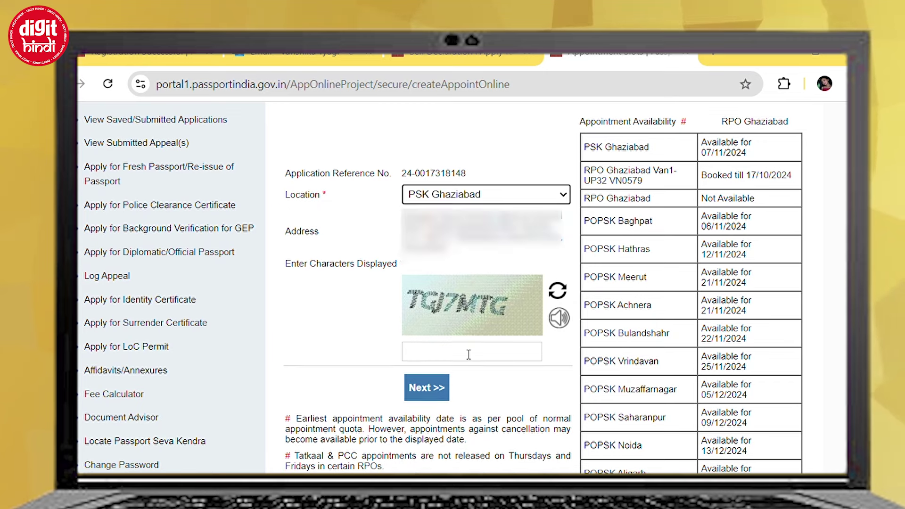
click(465, 354)
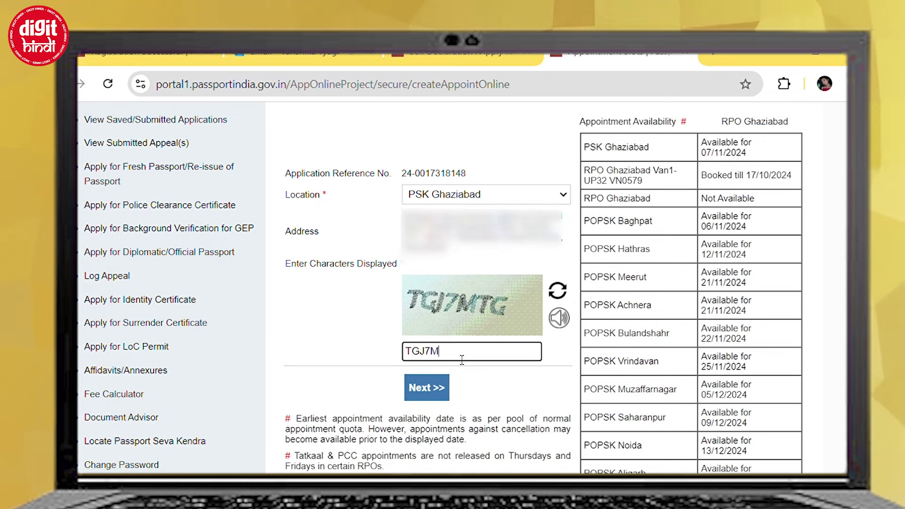
click(424, 389)
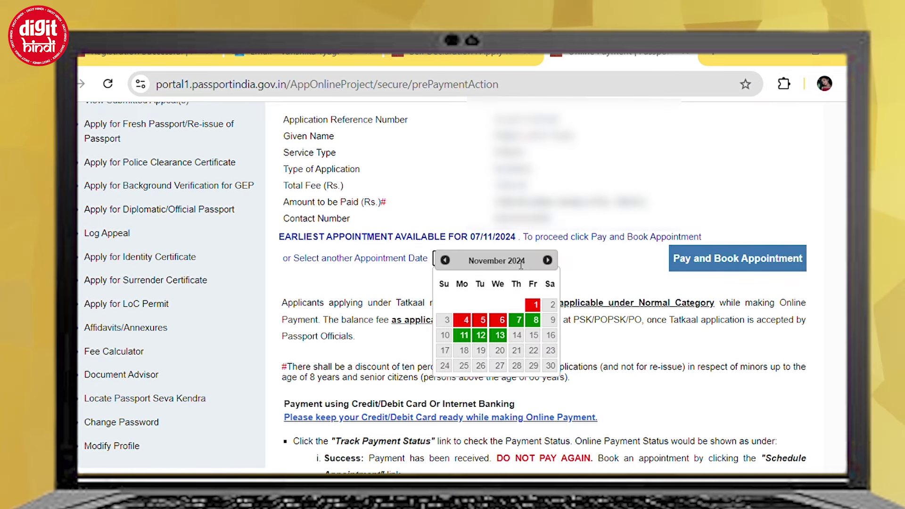
click(499, 336)
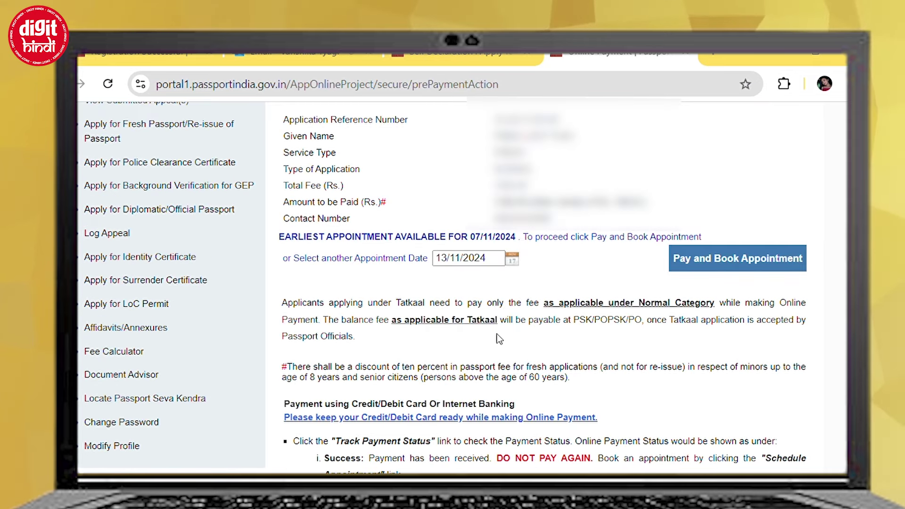